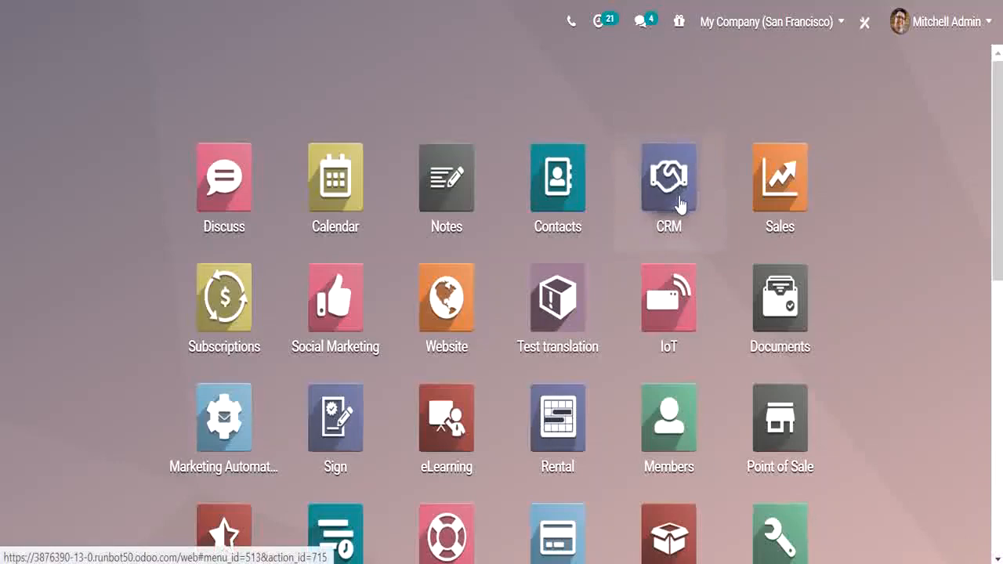
Open the Quote for 150 carpets opportunity in the CRM pipeline and start a new quotation from it
click(679, 203)
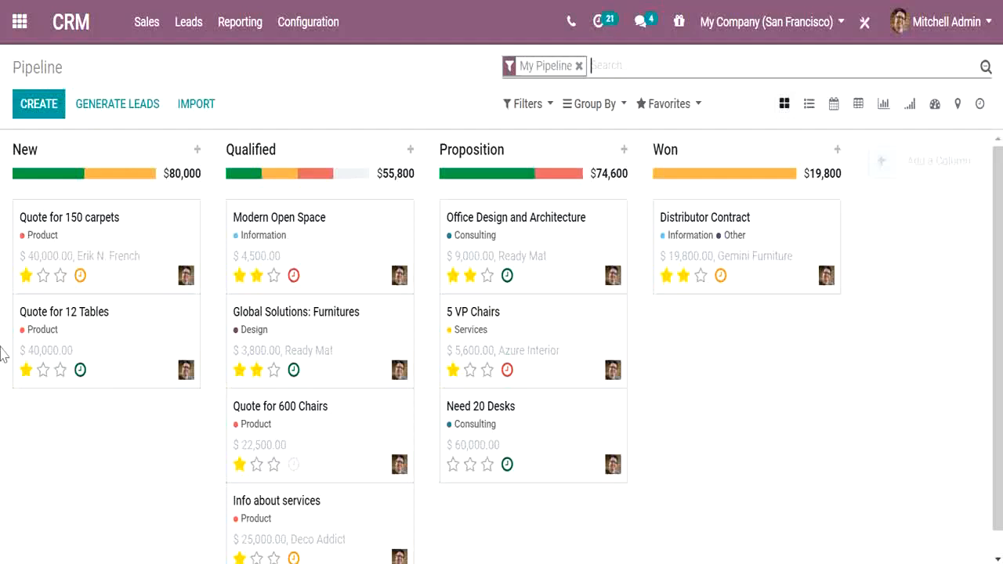
click(140, 244)
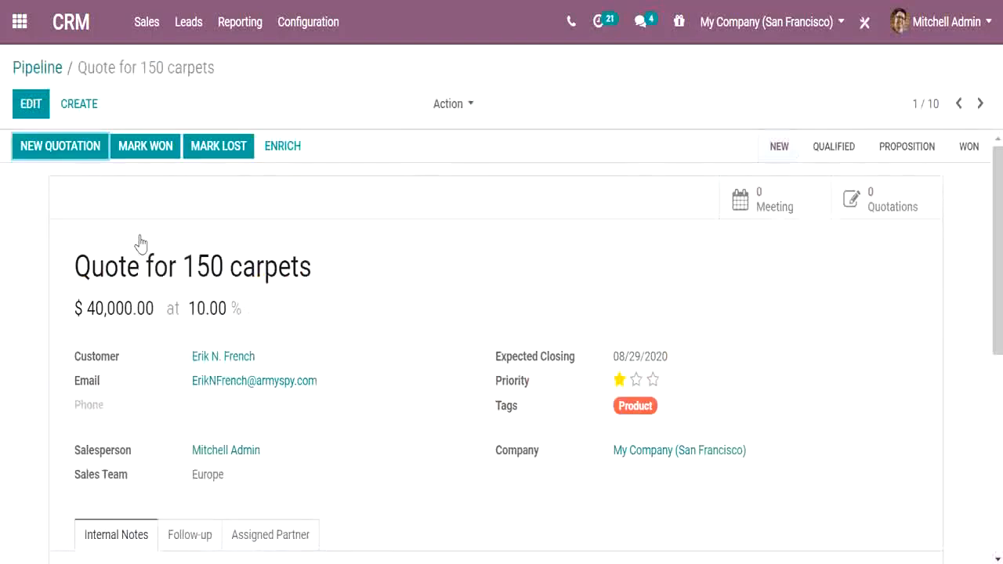
click(62, 156)
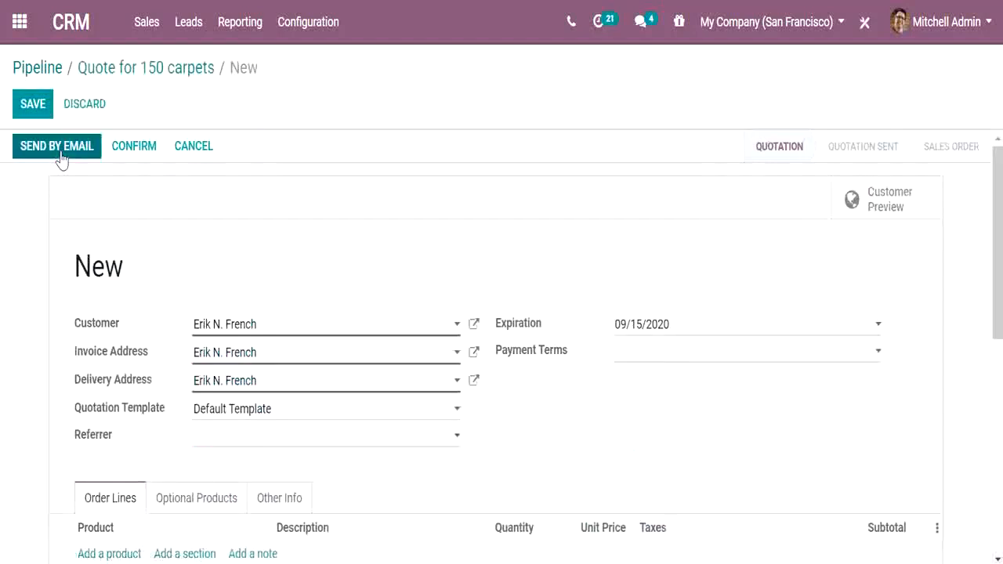
scroll(418, 294, down, 2)
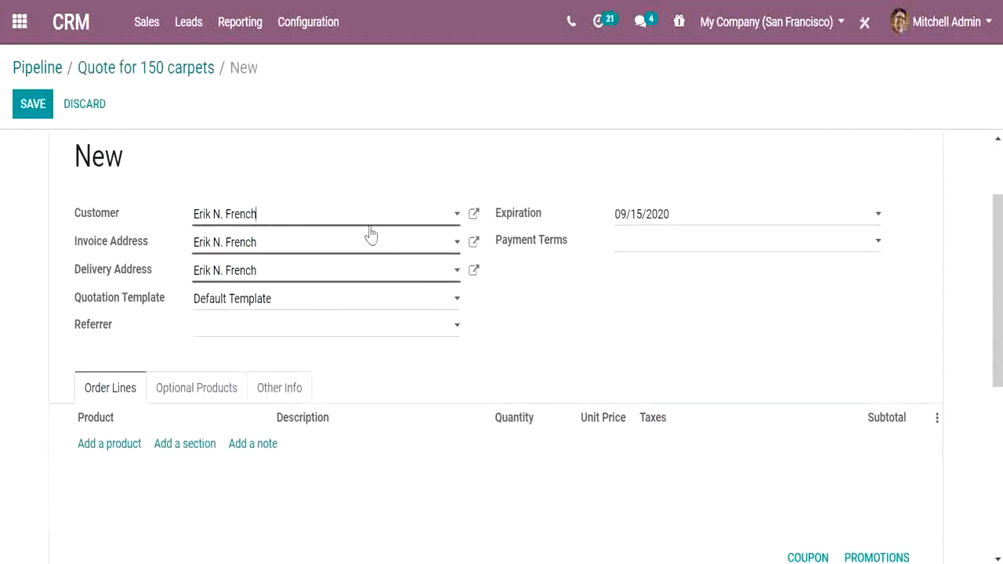
click(458, 221)
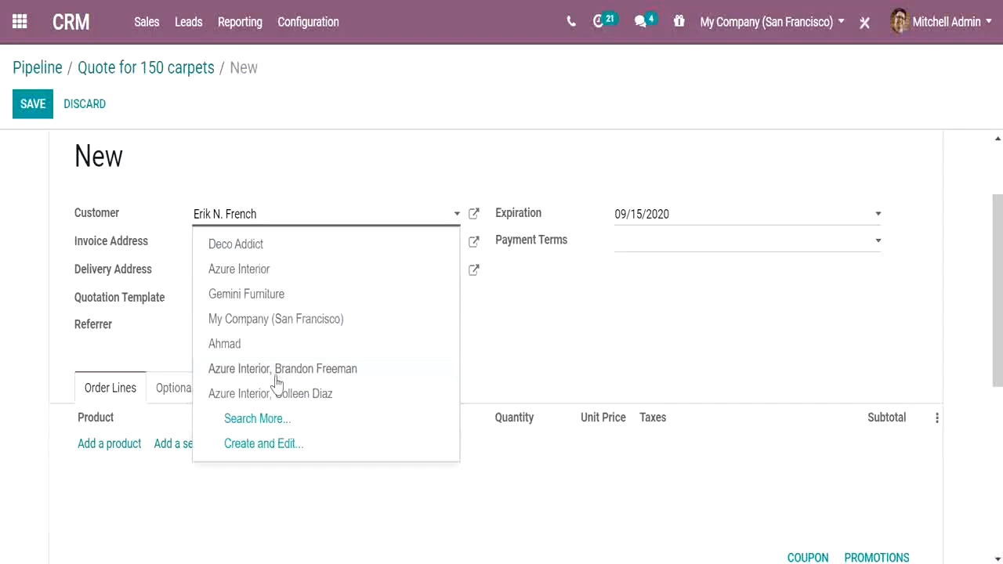
click(266, 447)
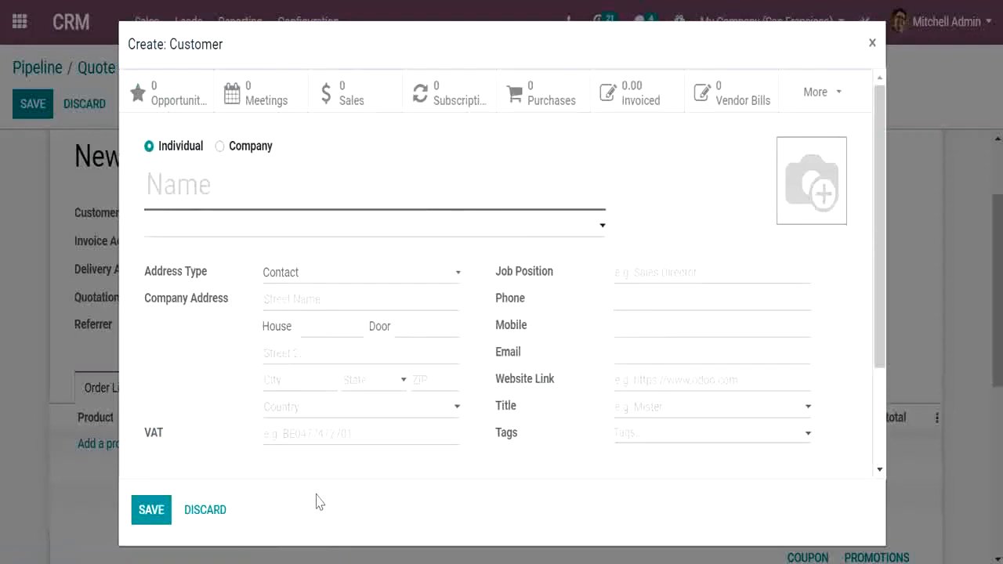
click(206, 511)
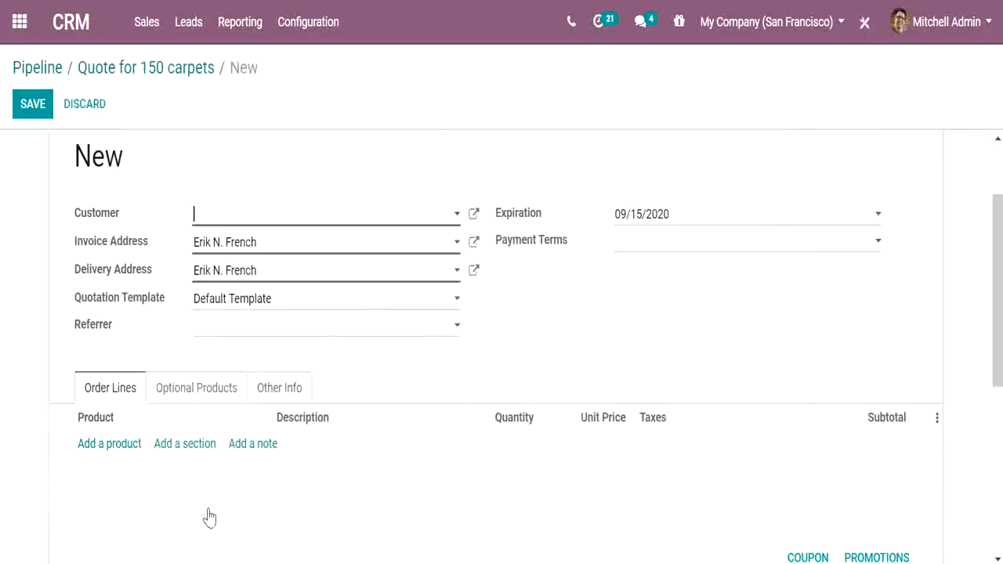
Set the quotation's customer to Azure Interior and add [E-COM11] Cabinet with Doors as an order line
click(455, 216)
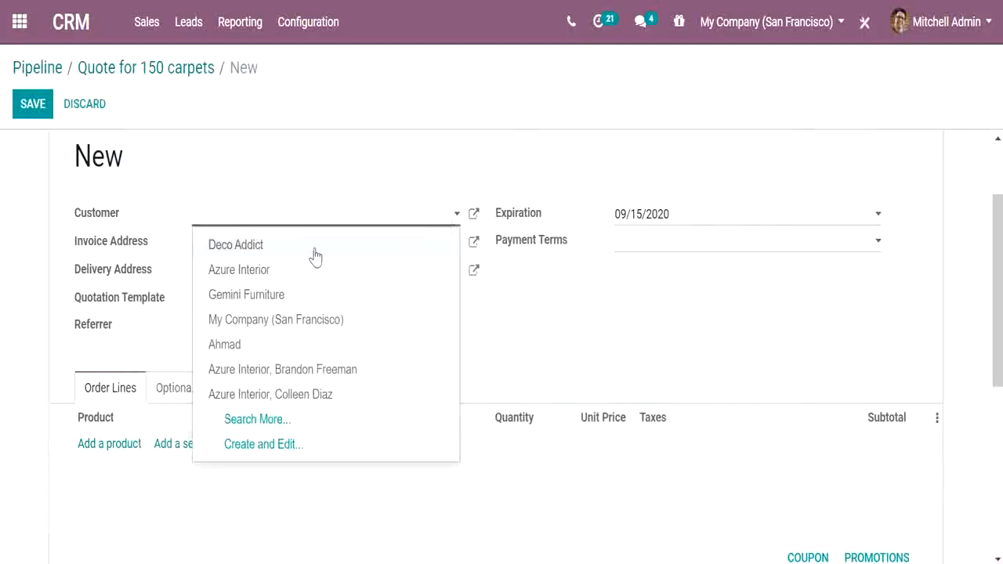
click(245, 271)
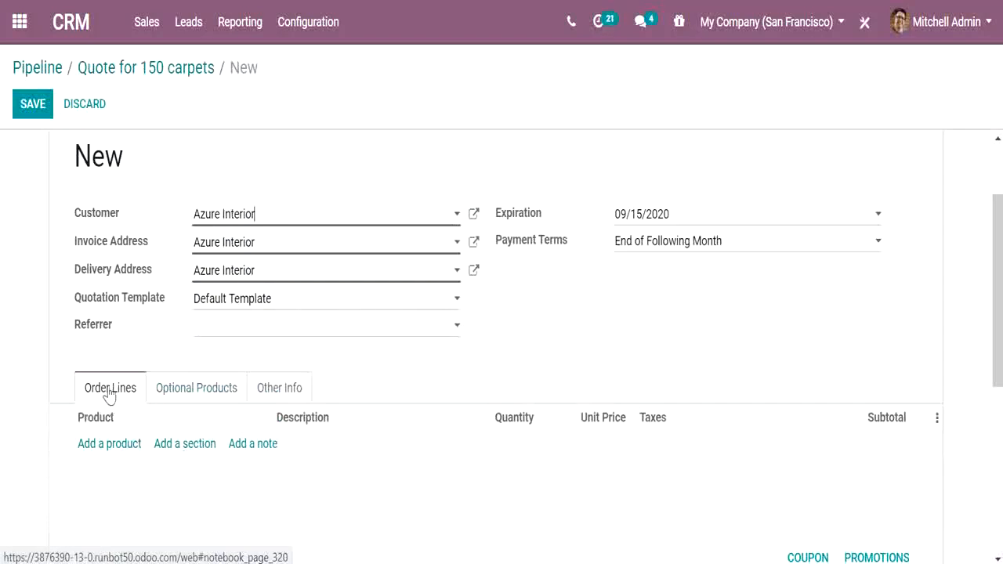
click(122, 453)
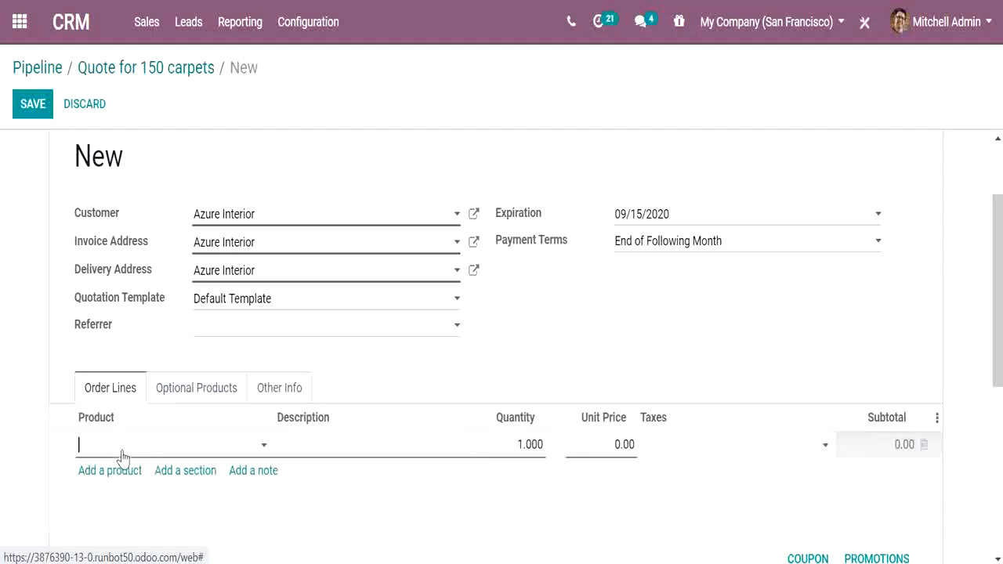
click(264, 447)
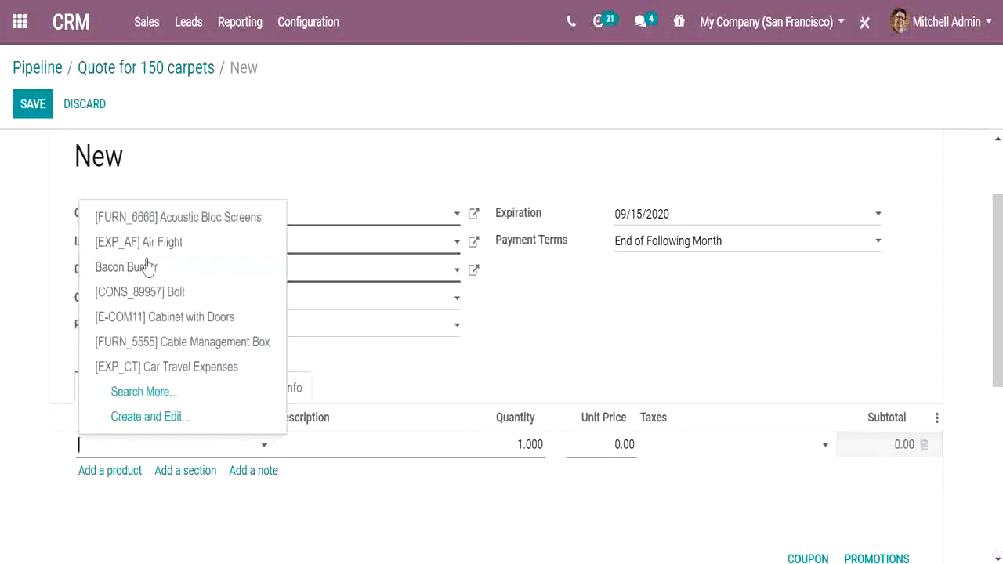
click(155, 417)
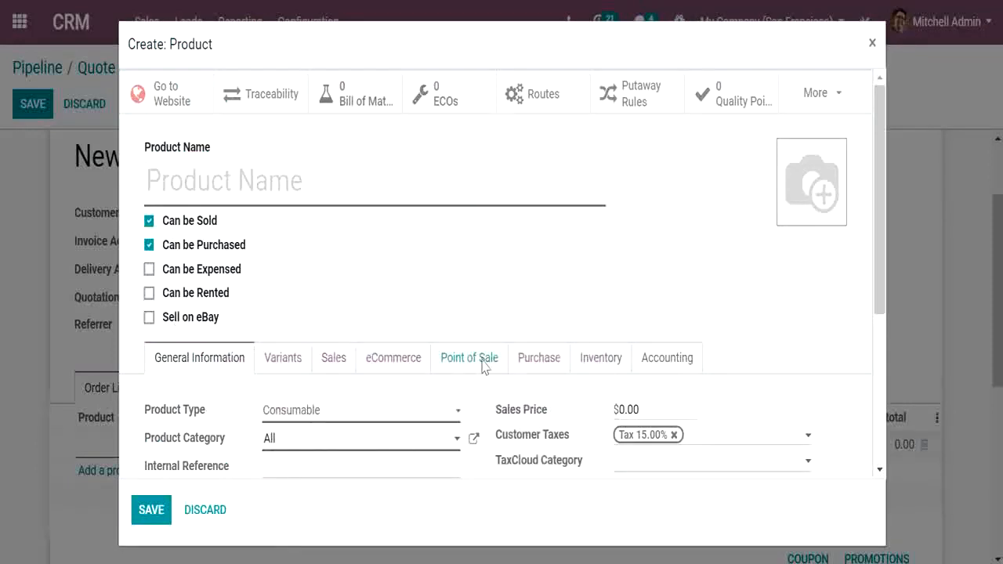
click(205, 510)
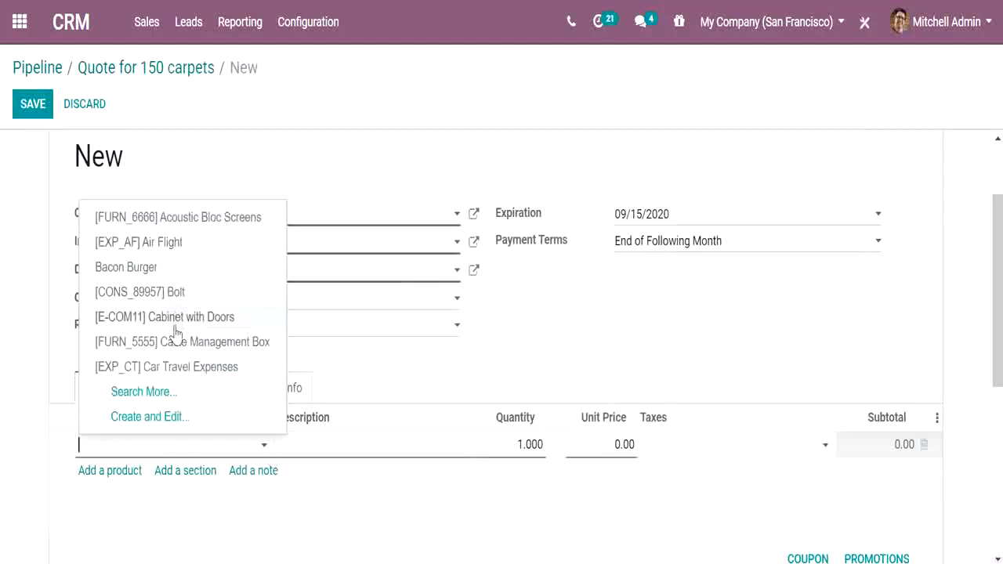
click(198, 321)
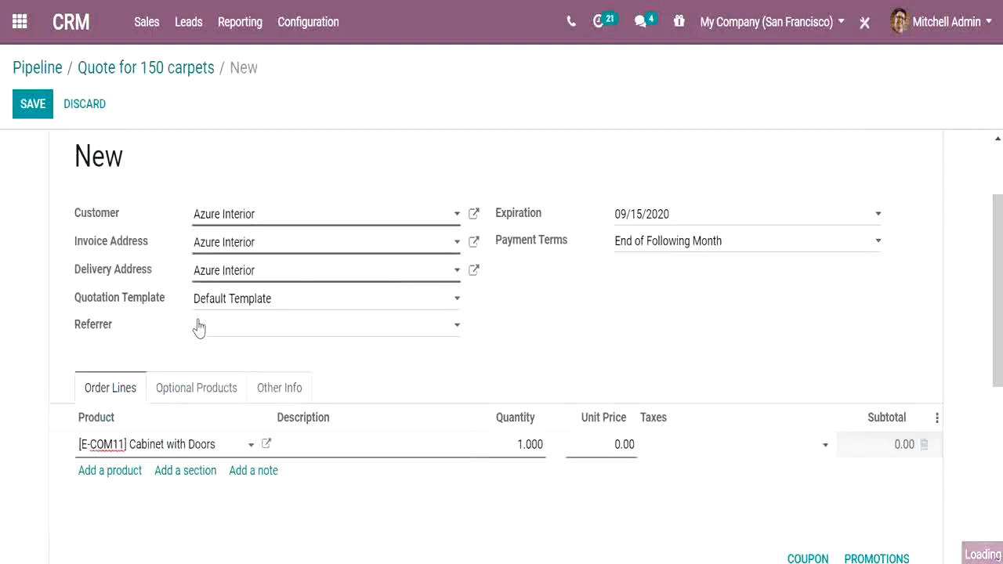
Add [CONS_89957] Bolt as an optional product on the quotation
click(209, 395)
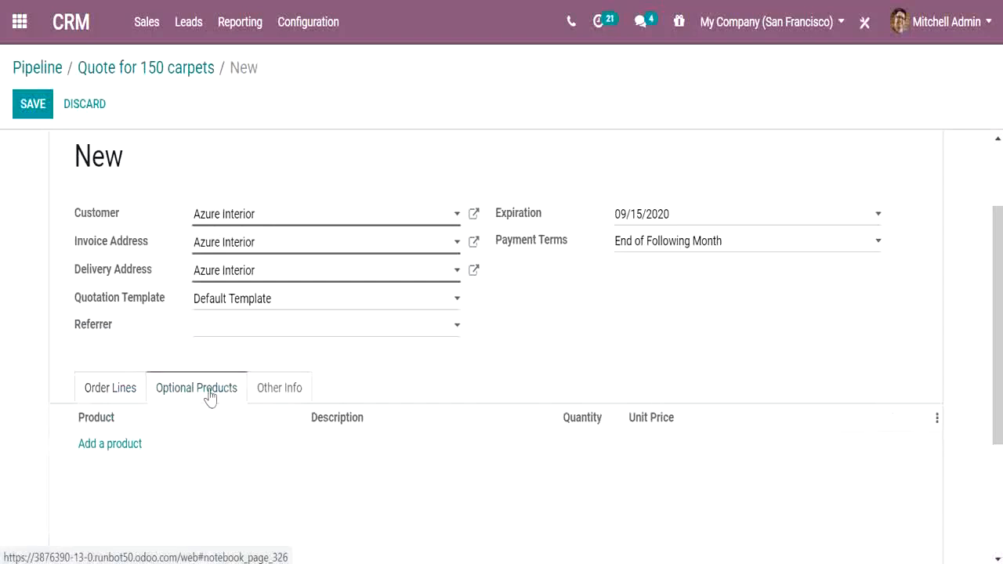
click(121, 453)
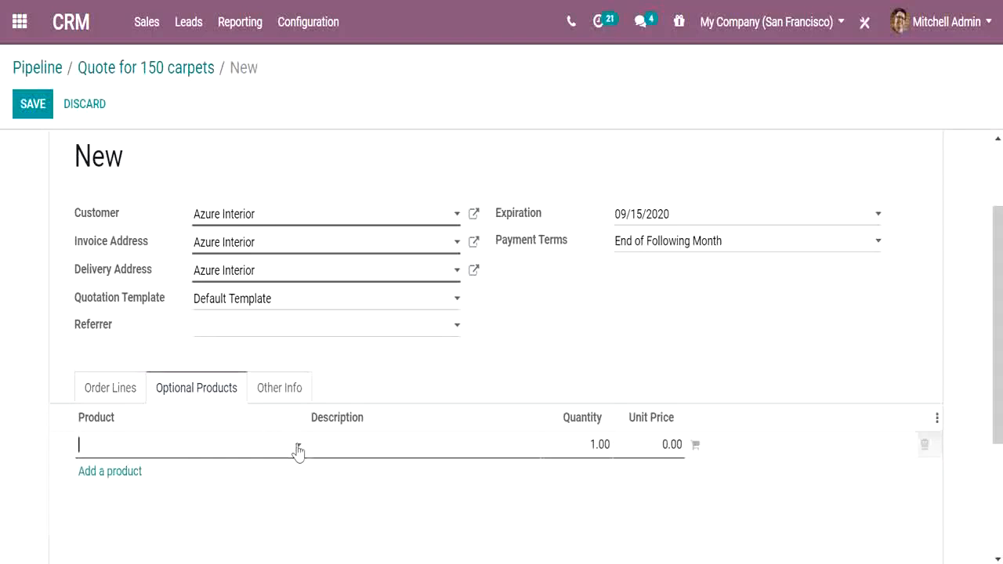
click(297, 446)
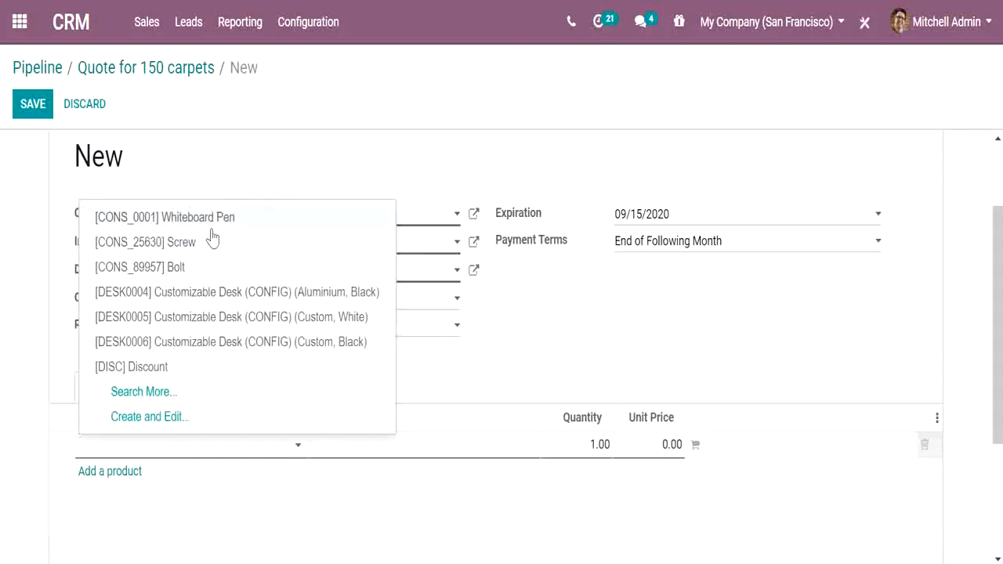
click(201, 274)
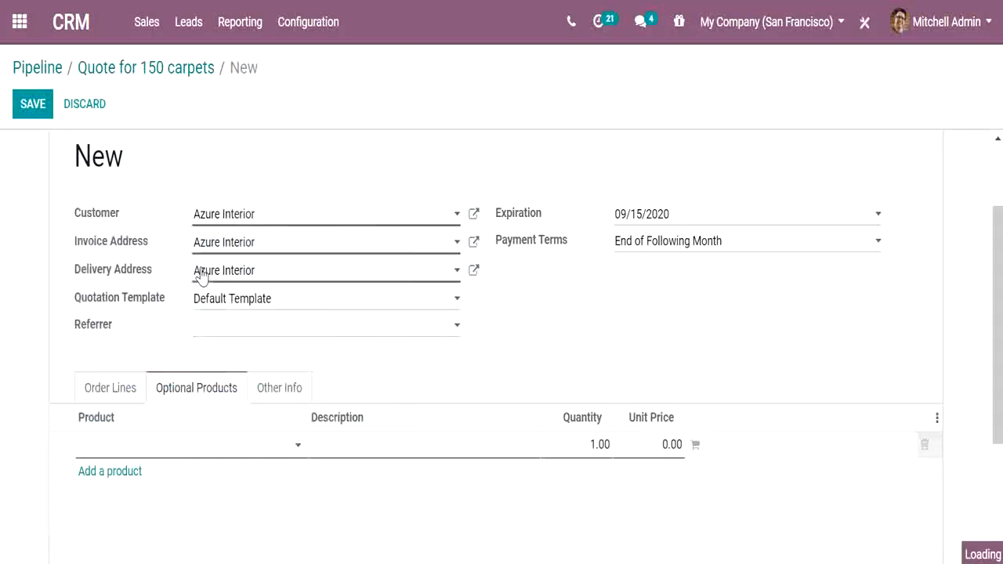
Review the quotation's order lines and totals, and save the quotation
click(120, 390)
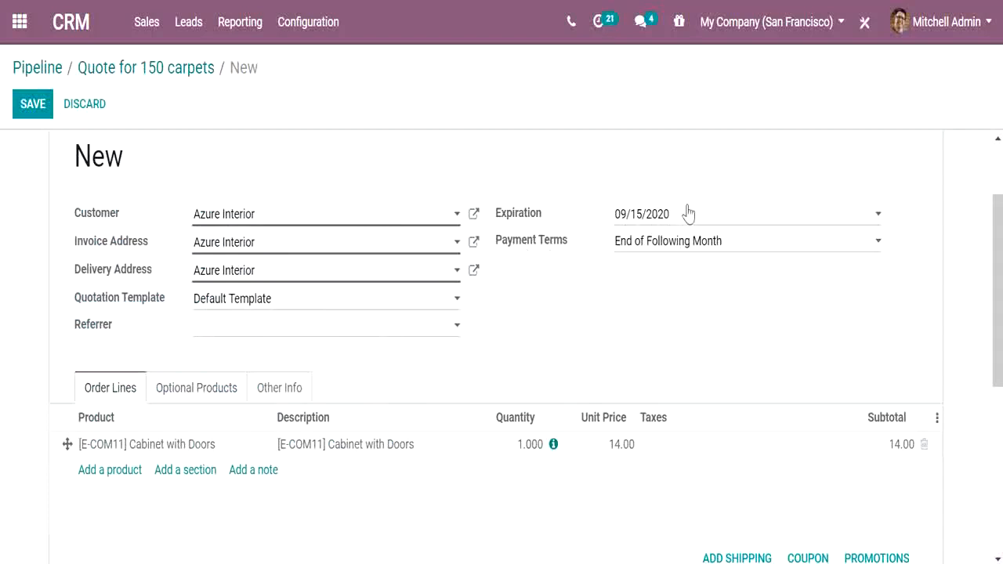
scroll(518, 335, down, 2)
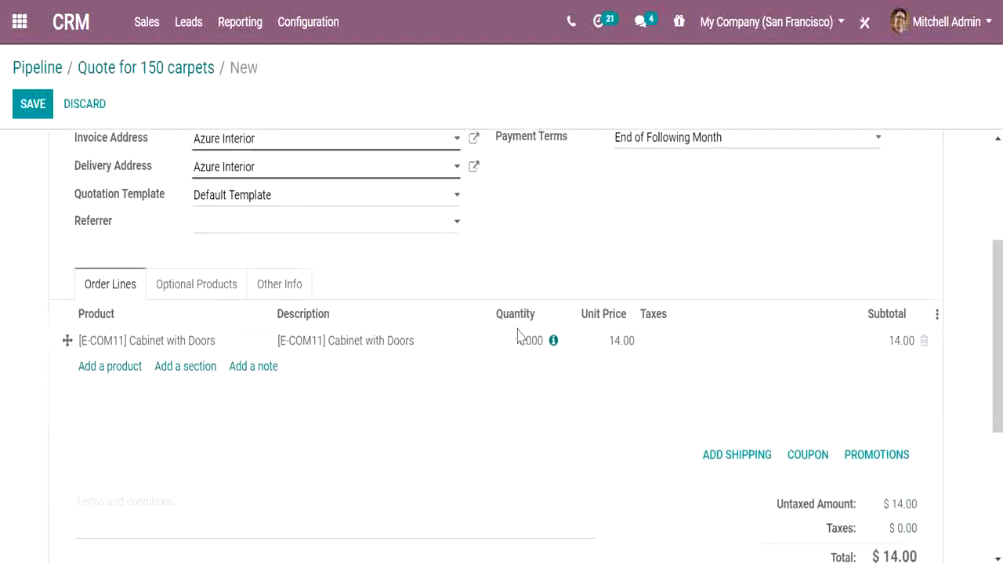
scroll(518, 336, down, 3)
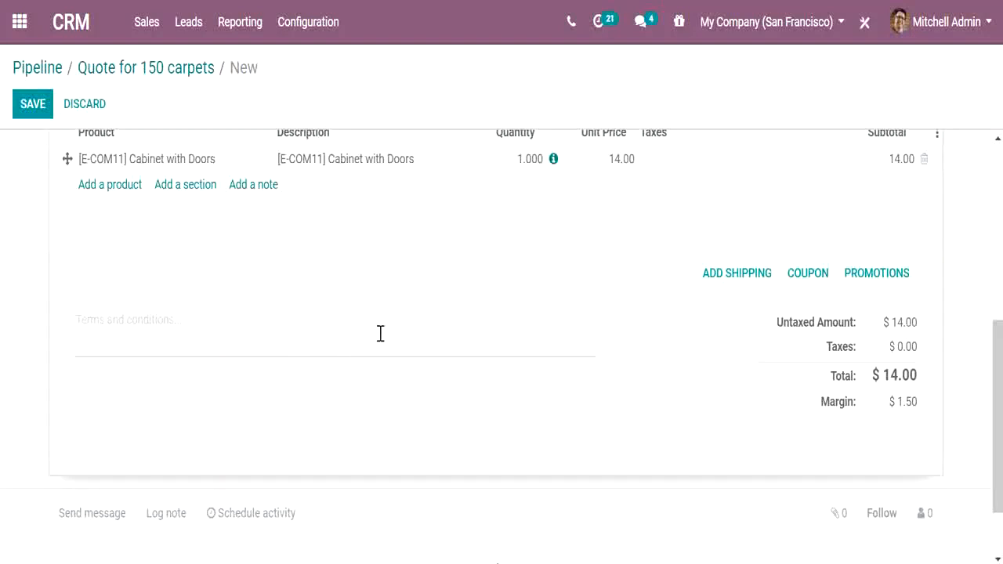
scroll(500, 372, up, 3)
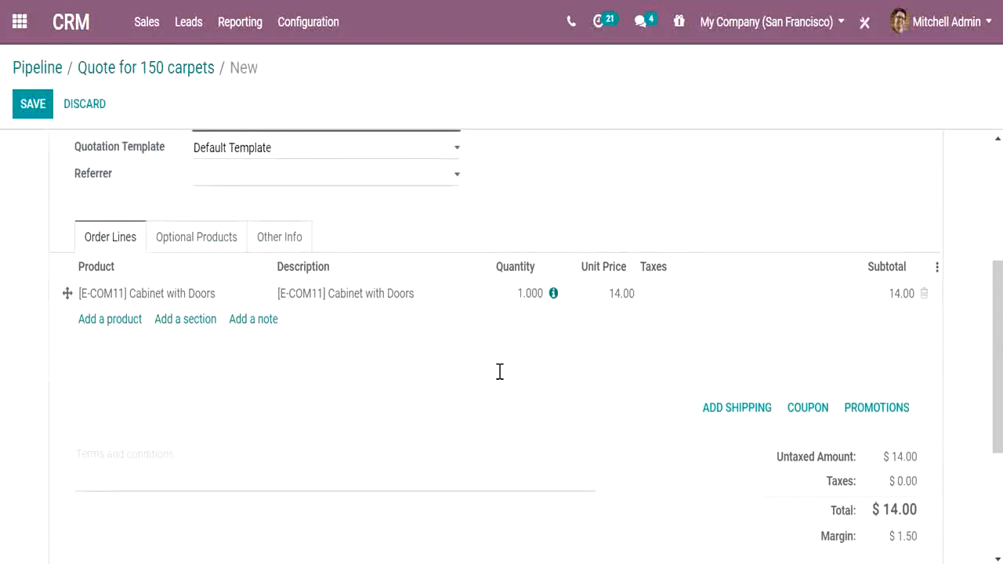
scroll(499, 372, up, 5)
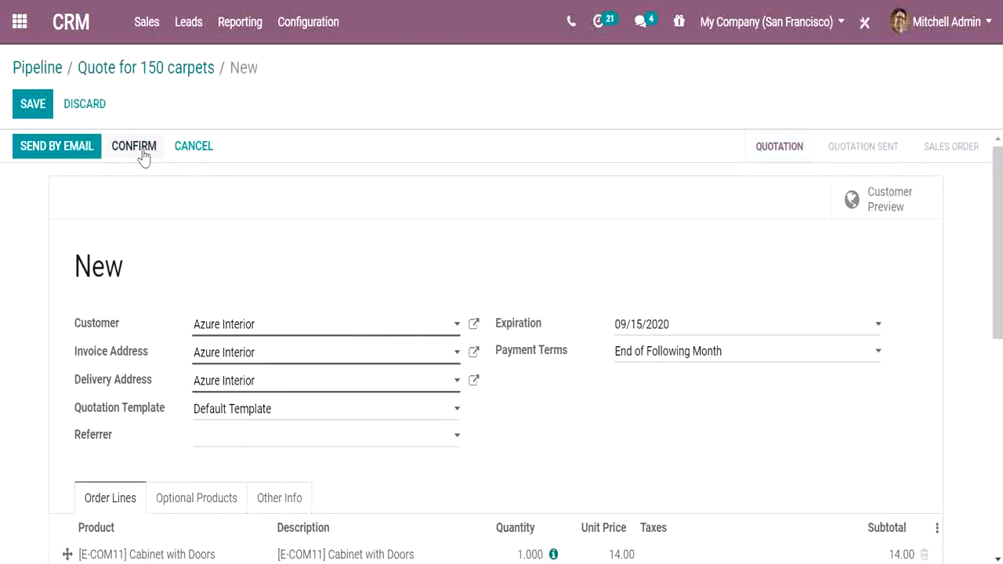
click(33, 110)
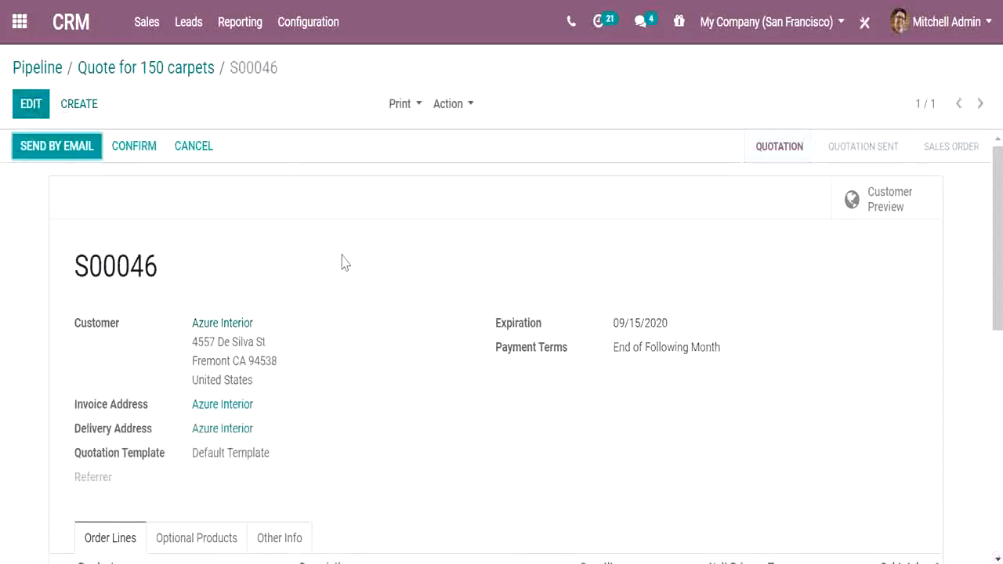
Print the saved quotation as a Quotation / Order PDF
scroll(384, 251, down, 5)
scroll(384, 251, up, 5)
click(400, 110)
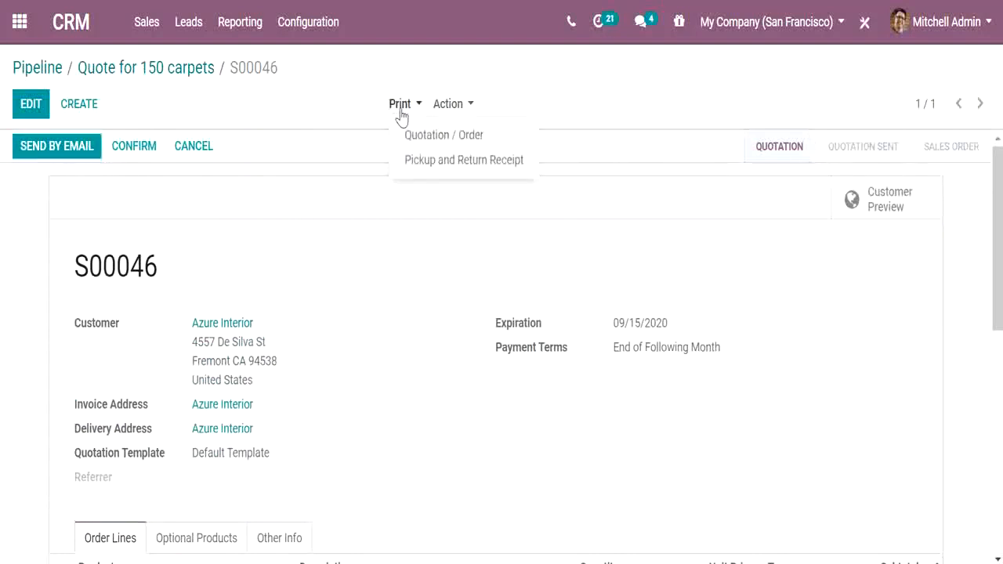
click(450, 137)
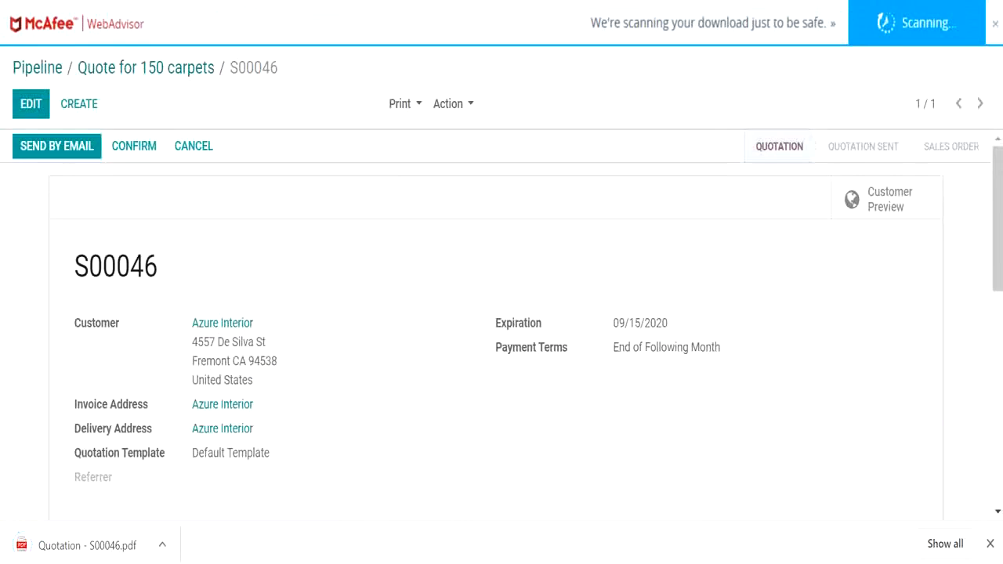
Switch to File Explorer and open the printed quotation PDF from the Downloads folder
key(super+e)
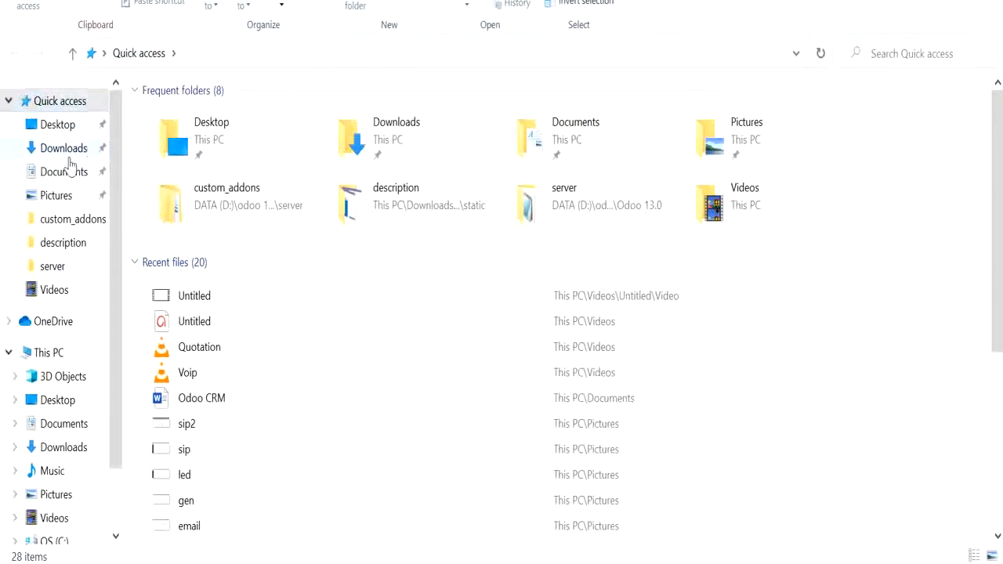
click(70, 158)
double_click(202, 146)
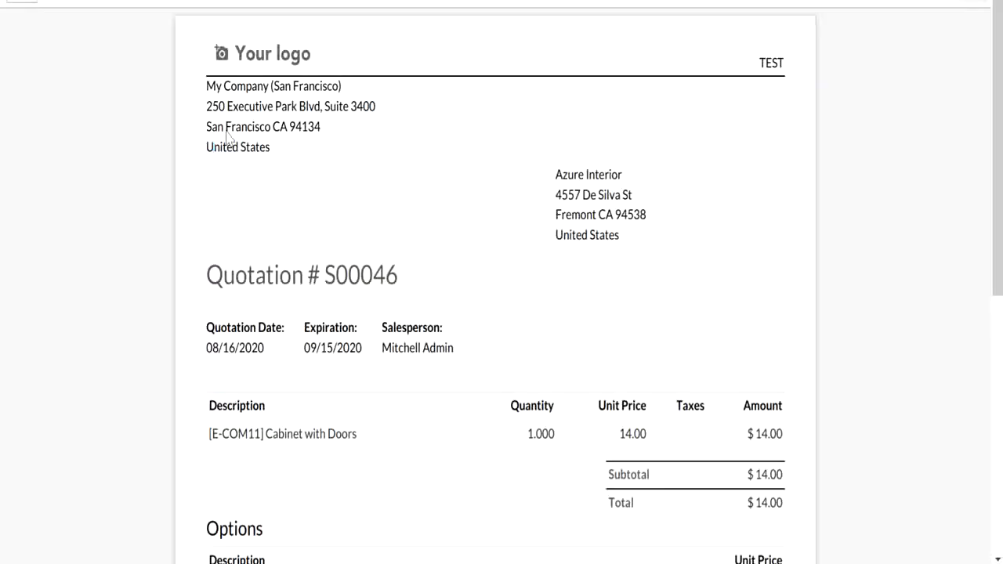
Examine the quotation PDF's company and customer addresses, order line, optional product and payment terms
scroll(533, 261, down, 2)
scroll(535, 261, down, 2)
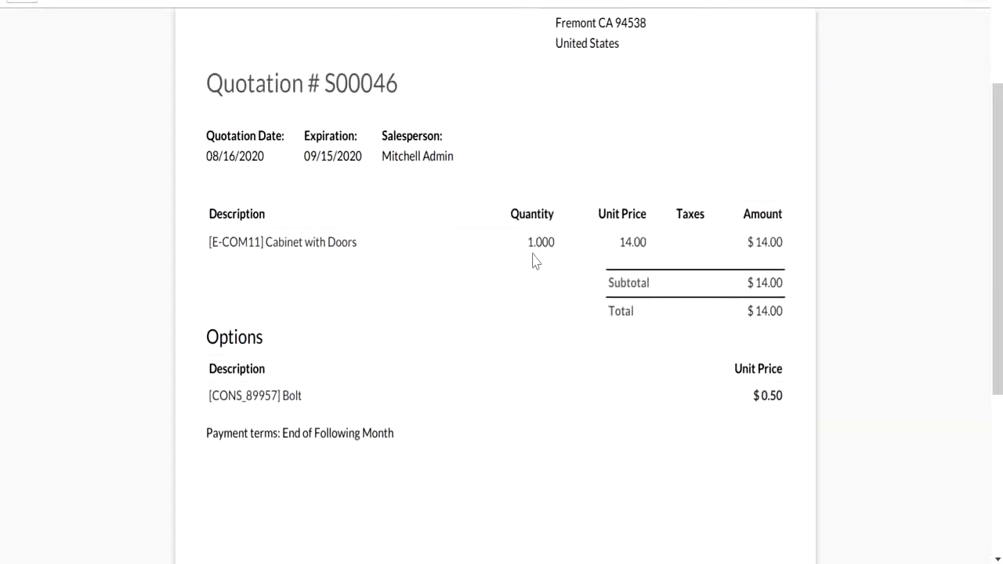
scroll(535, 261, down, 4)
scroll(534, 260, up, 5)
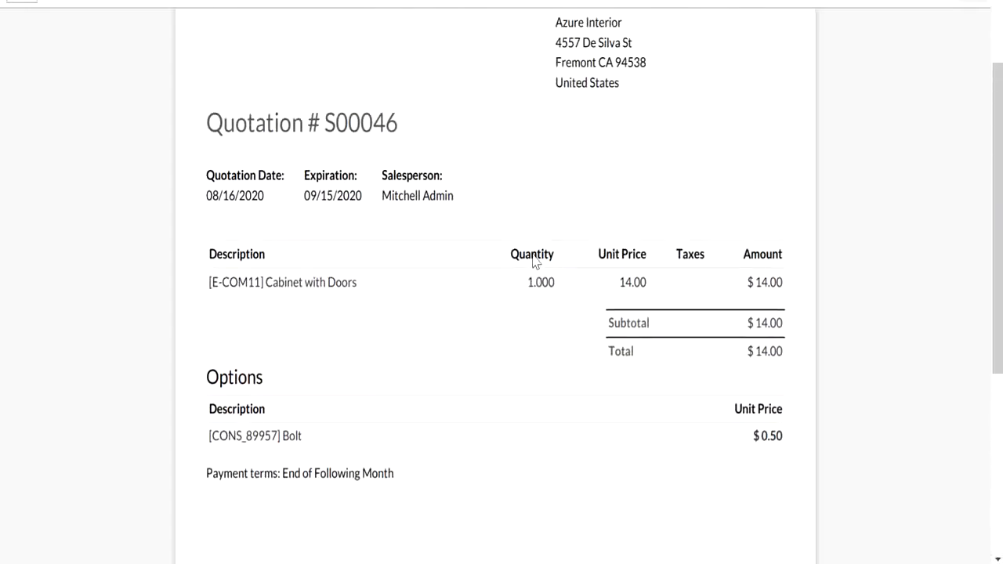
scroll(525, 126, up, 1)
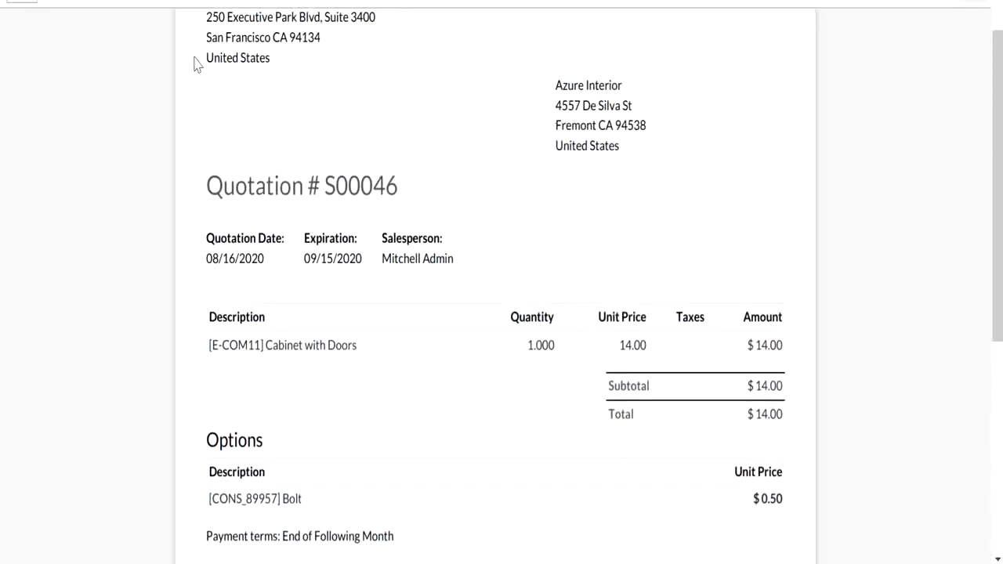
scroll(537, 111, up, 2)
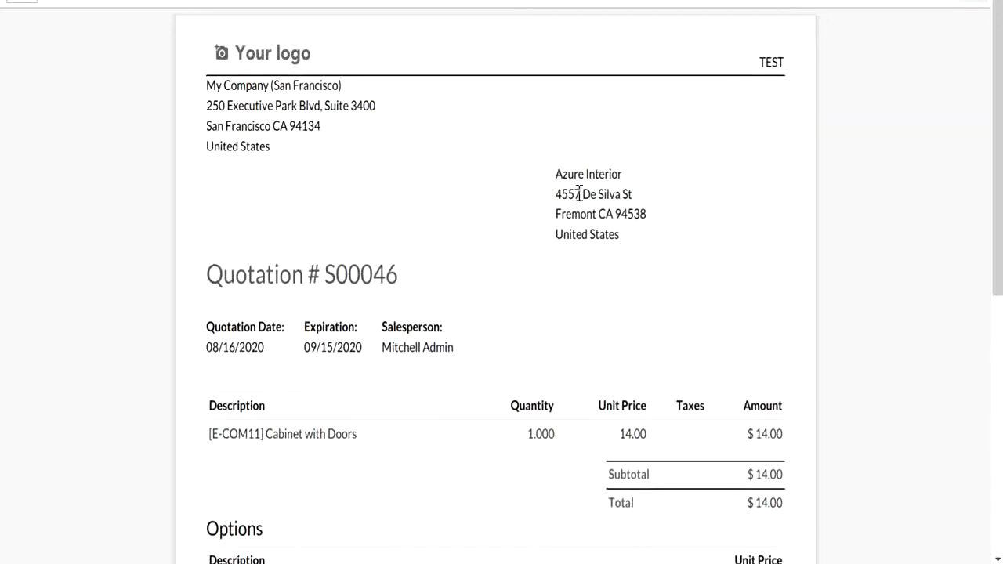
scroll(575, 325, down, 1)
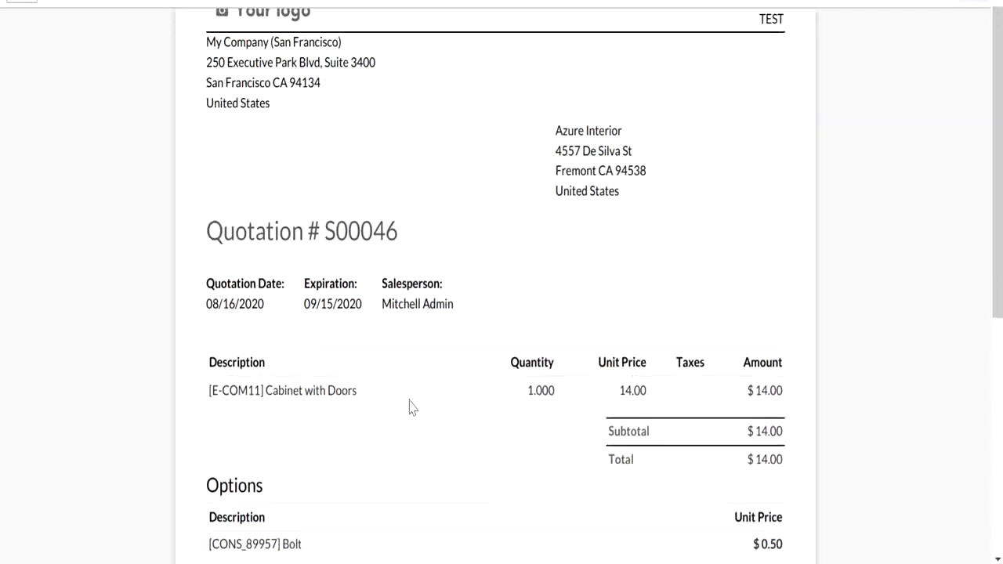
scroll(411, 405, down, 1)
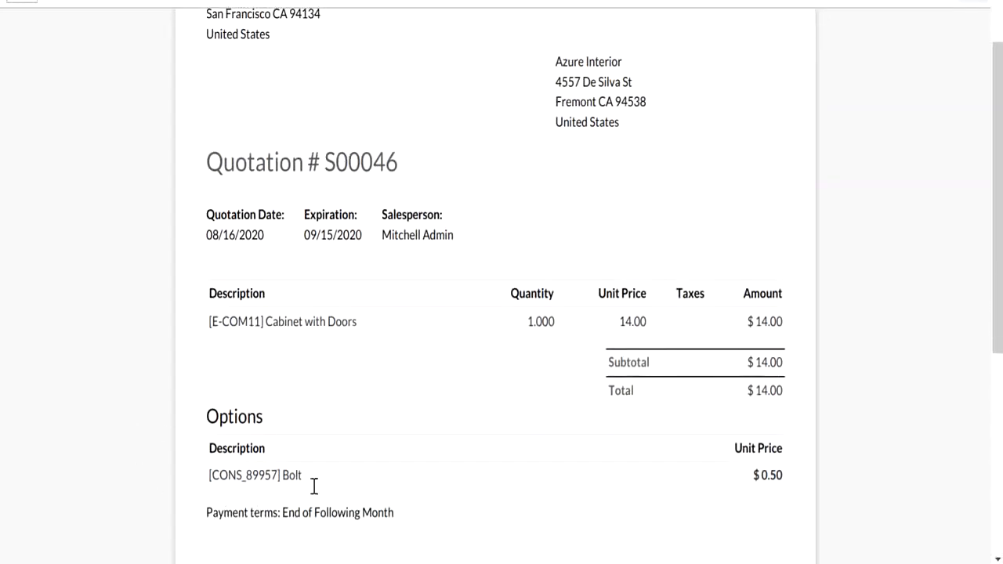
scroll(276, 547, down, 1)
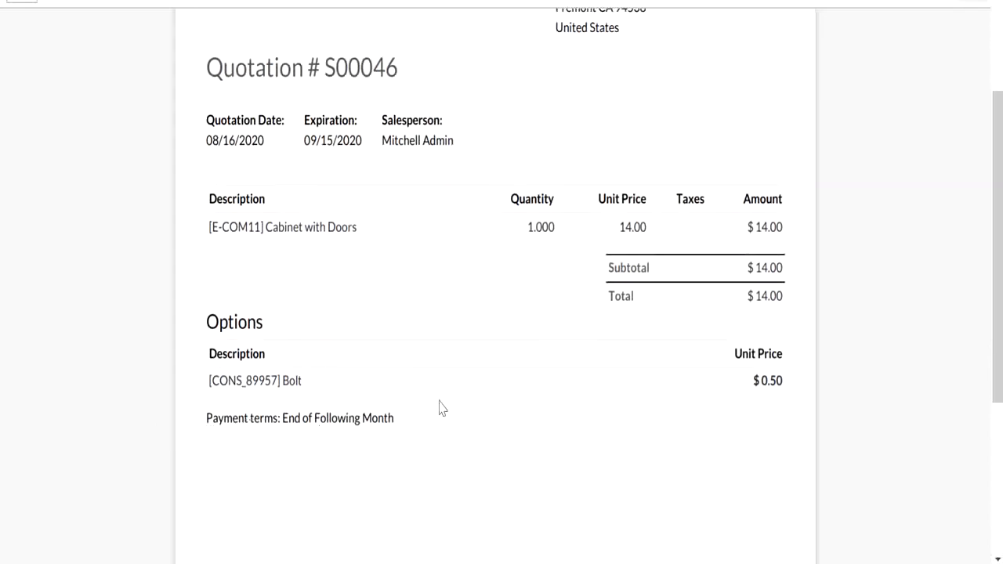
Recheck the PDF's order line, options and payment terms, and switch back to the quotation in Odoo in Chrome
scroll(627, 363, down, 3)
scroll(627, 363, up, 3)
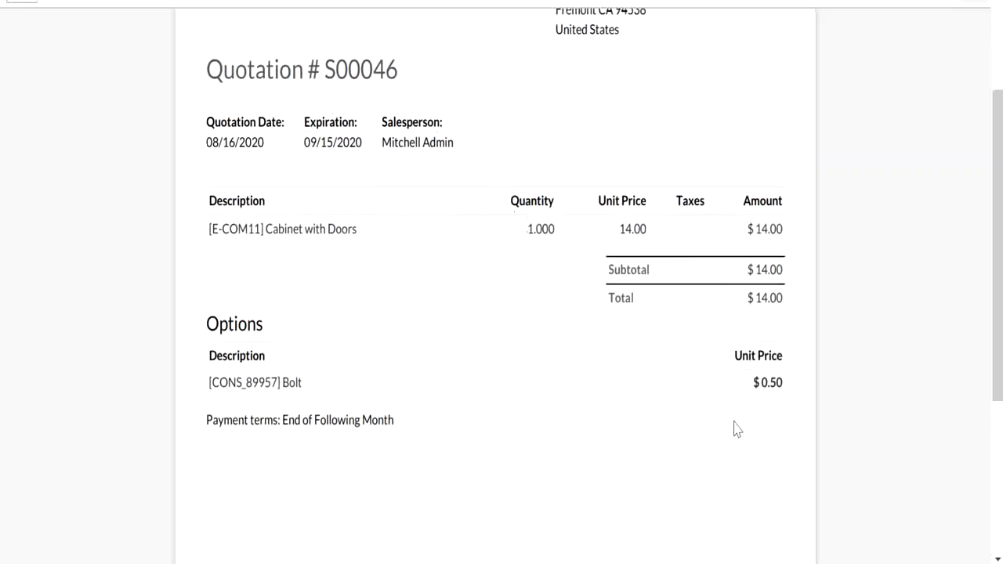
scroll(737, 429, down, 2)
scroll(737, 429, up, 3)
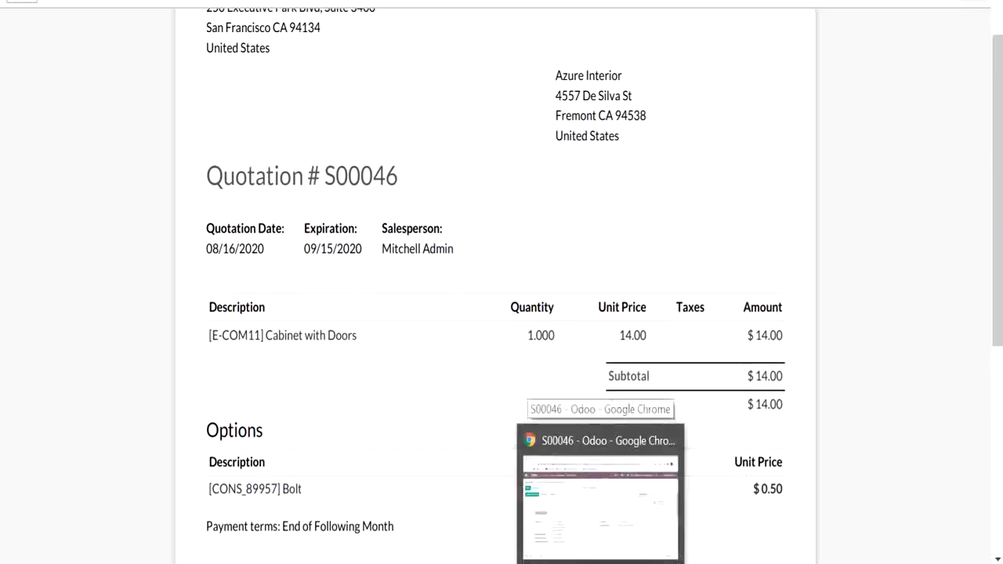
click(601, 460)
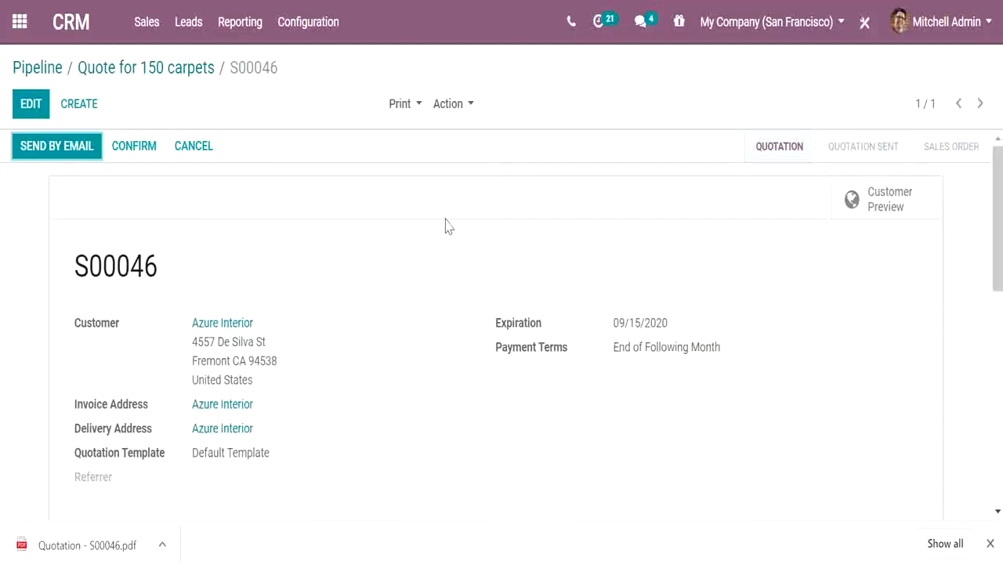
Open the quotation's email composer, review its recipient, subject, message, PDF attachment and template, and close it without sending
click(76, 149)
click(47, 149)
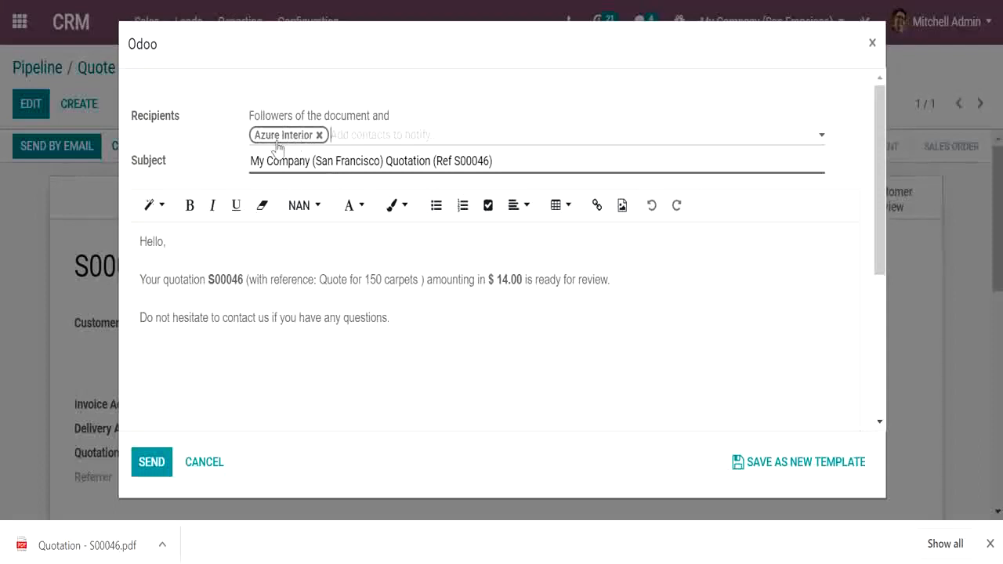
mouse_move(307, 146)
scroll(341, 286, down, 5)
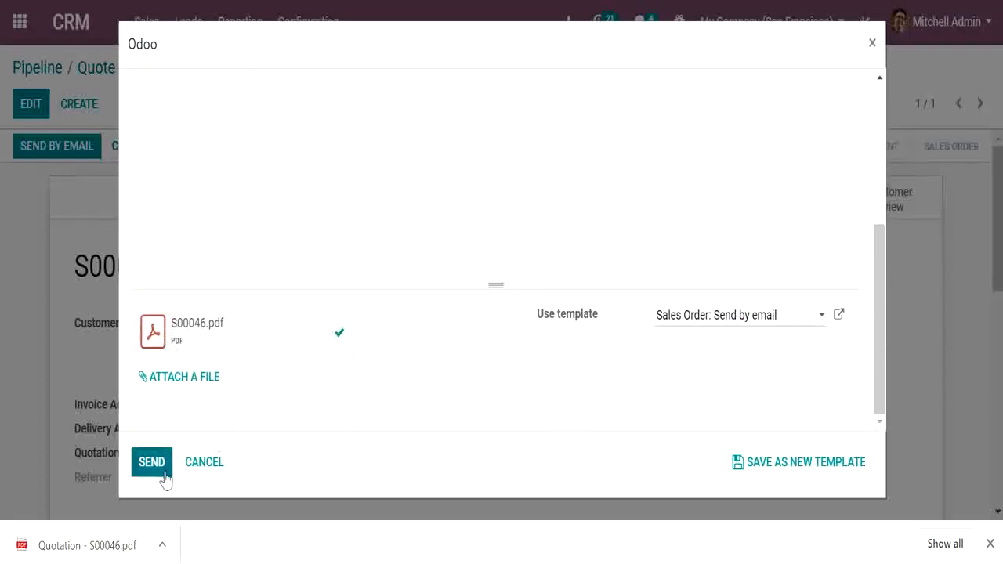
click(214, 475)
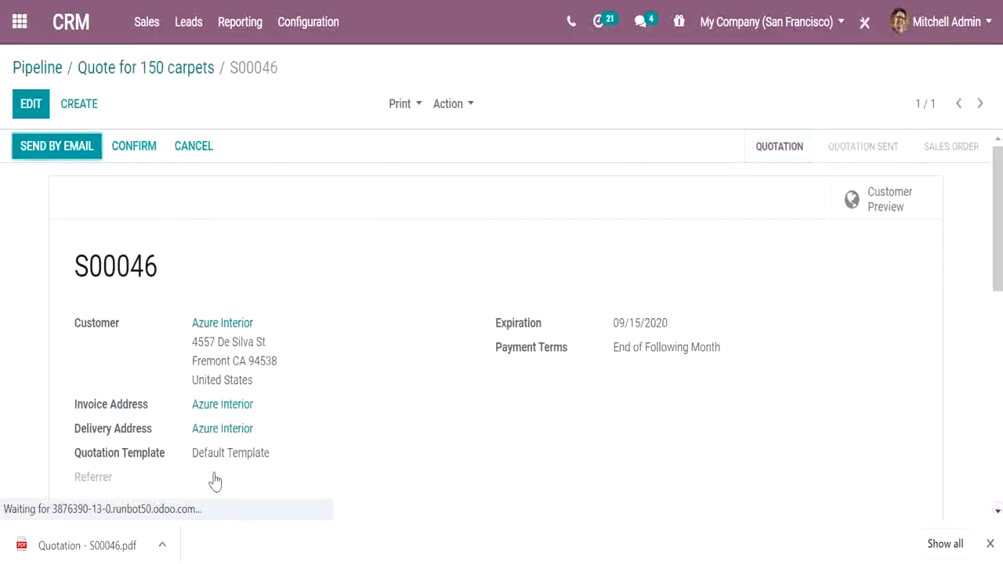